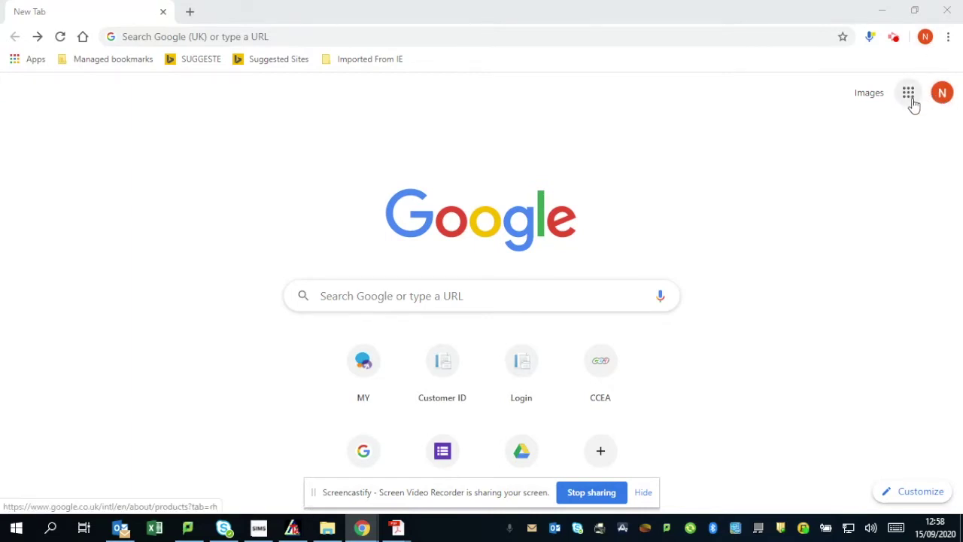
Step: Go to the Pupil Fake Classroom course's Classwork and expand the 9G Poetry Homework on Stealing assignment
{"action": "left_click", "coordinate": [910, 96]}
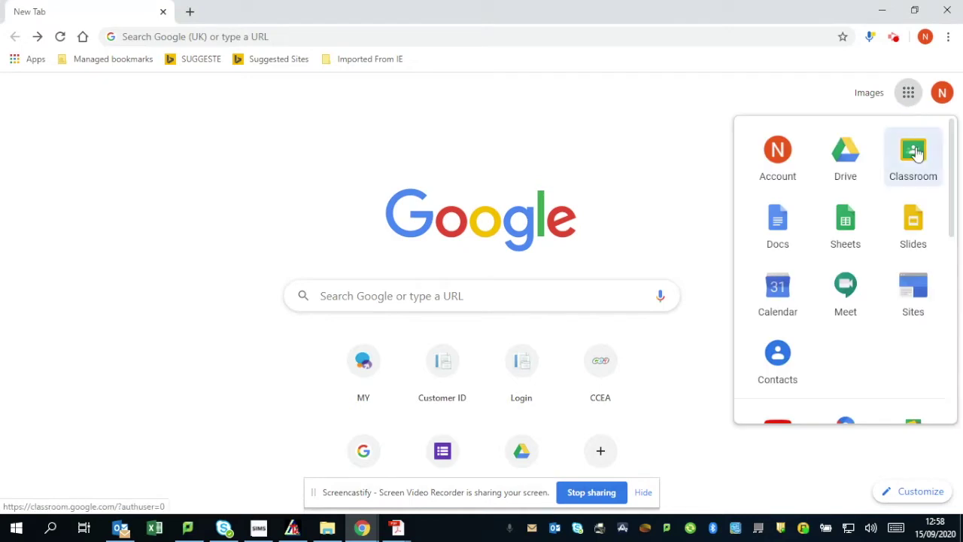
{"action": "left_click", "coordinate": [915, 152]}
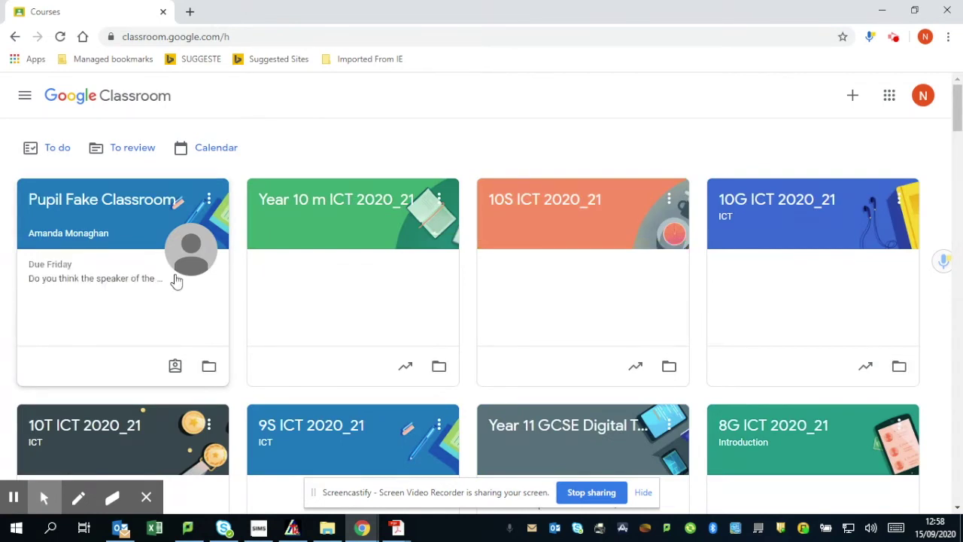
{"action": "left_click", "coordinate": [118, 211]}
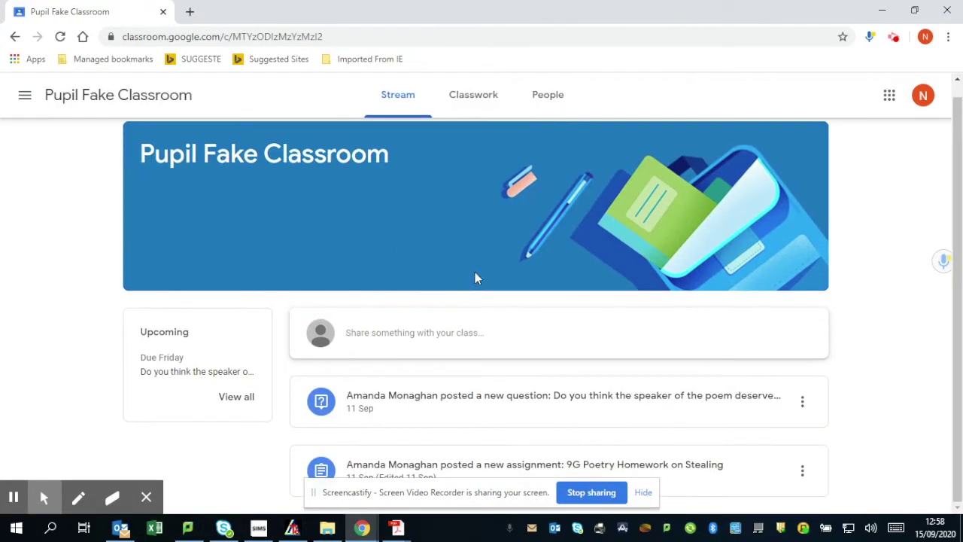
{"action": "left_click", "coordinate": [465, 99]}
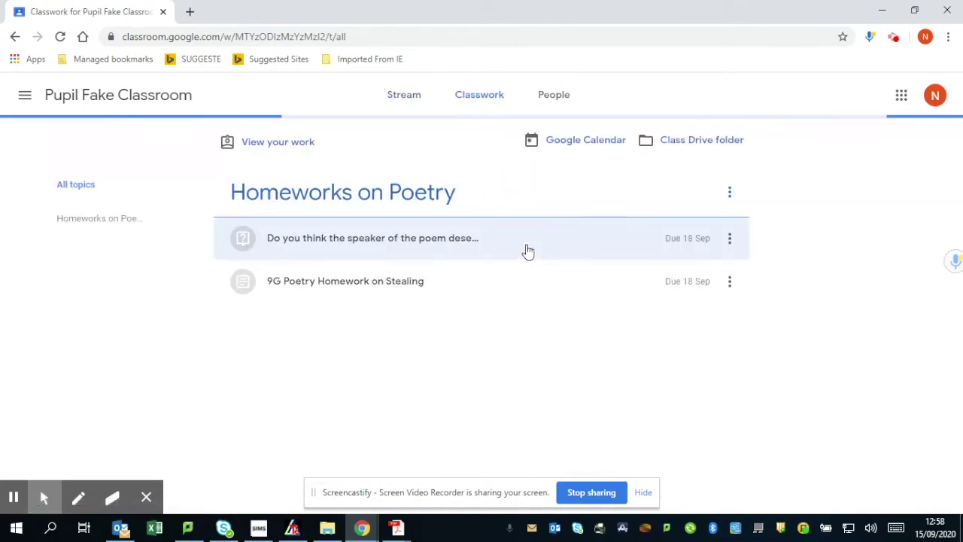
{"action": "left_click", "coordinate": [370, 294]}
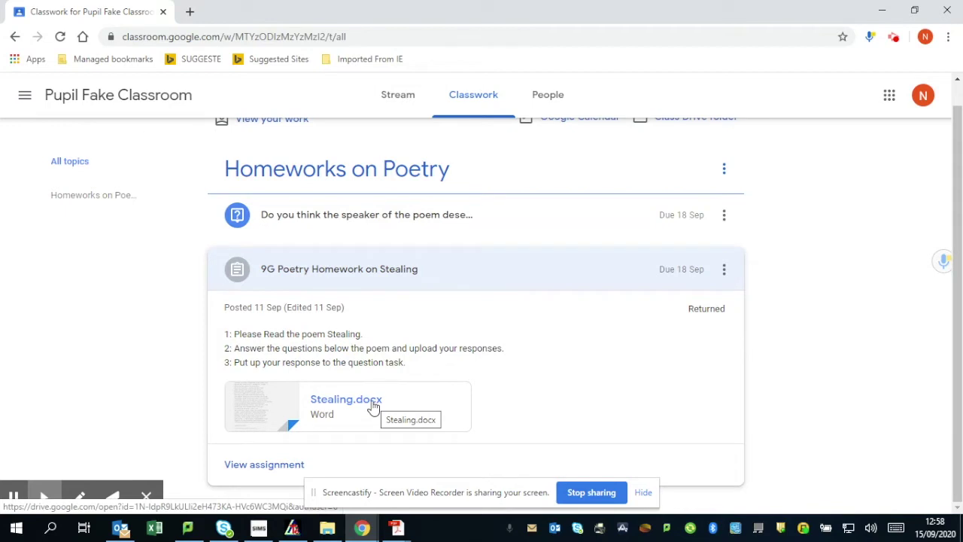
Step: View the teacher's returned PDF annotated 'Well done!' from the assignment details, then close it
{"action": "left_click", "coordinate": [265, 466]}
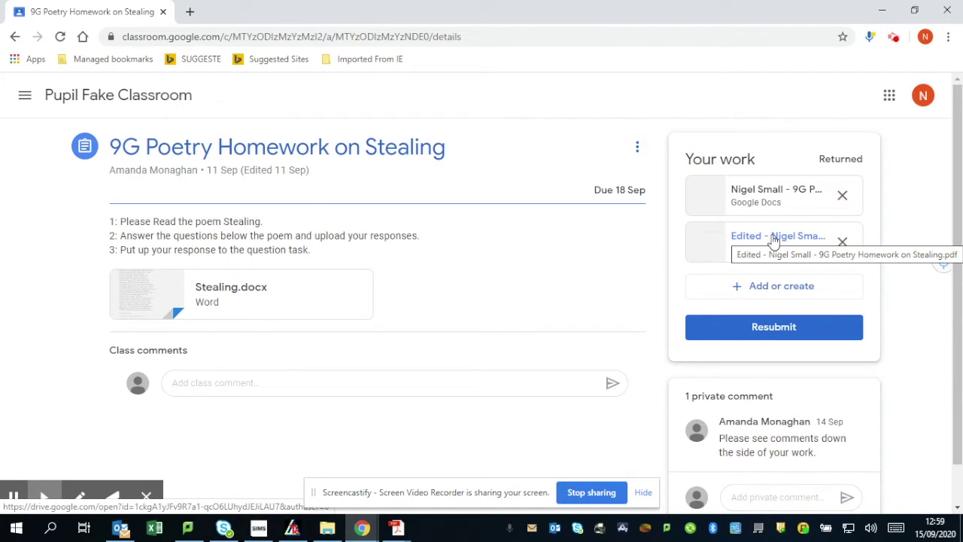
{"action": "left_click", "coordinate": [771, 238]}
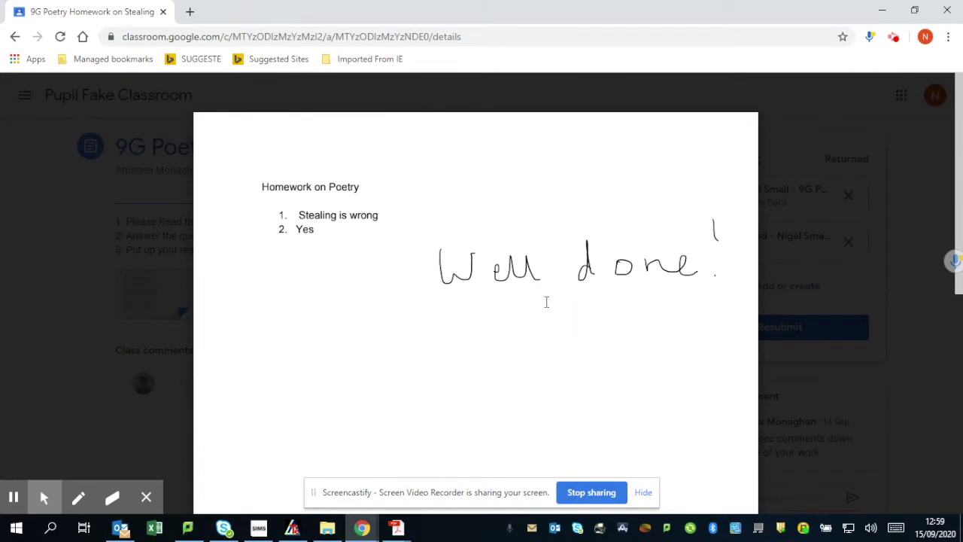
{"action": "left_click", "coordinate": [20, 95]}
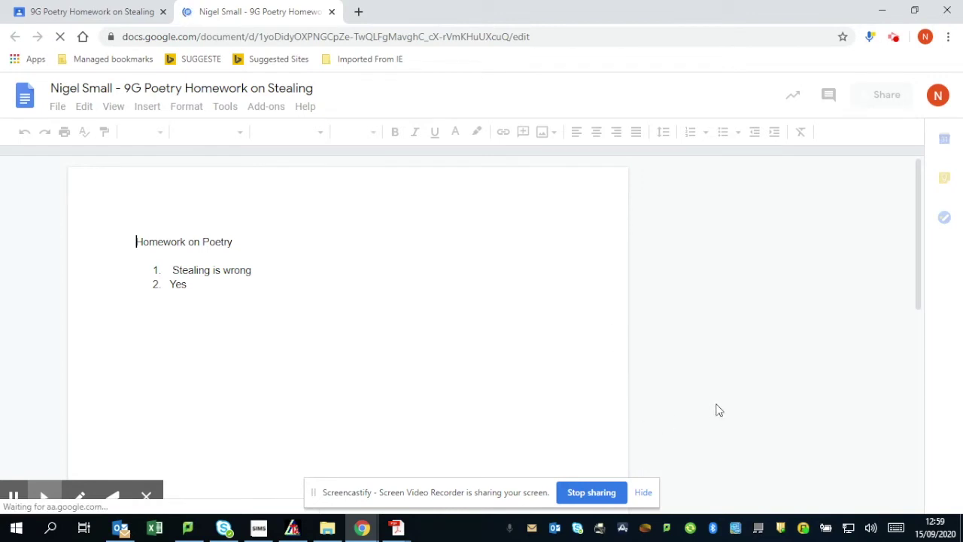
Step: Scroll the homework Google Doc to reveal the teacher's quotation comment and voice note
{"action": "scroll", "coordinate": [721, 406], "scroll_direction": "down", "scroll_amount": 1}
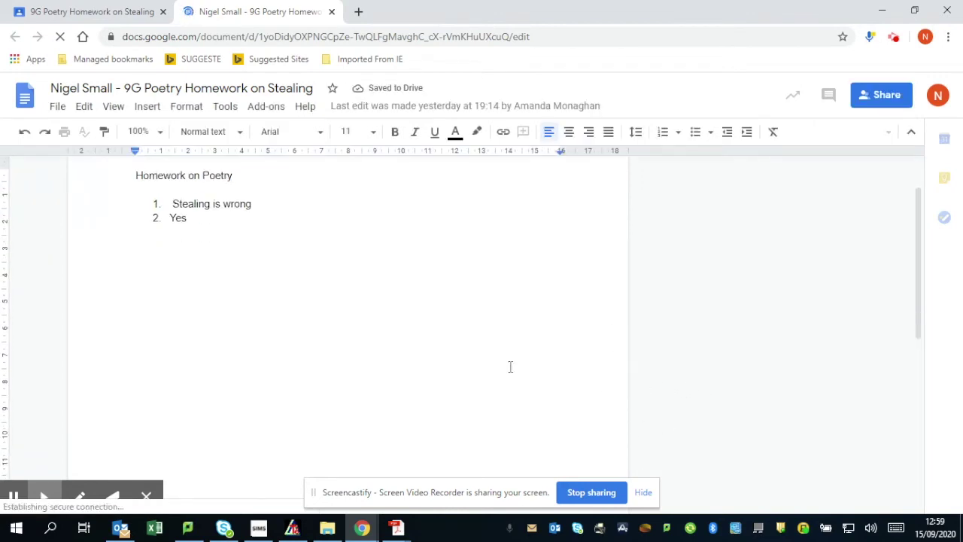
{"action": "scroll", "coordinate": [481, 342], "scroll_direction": "up", "scroll_amount": 1}
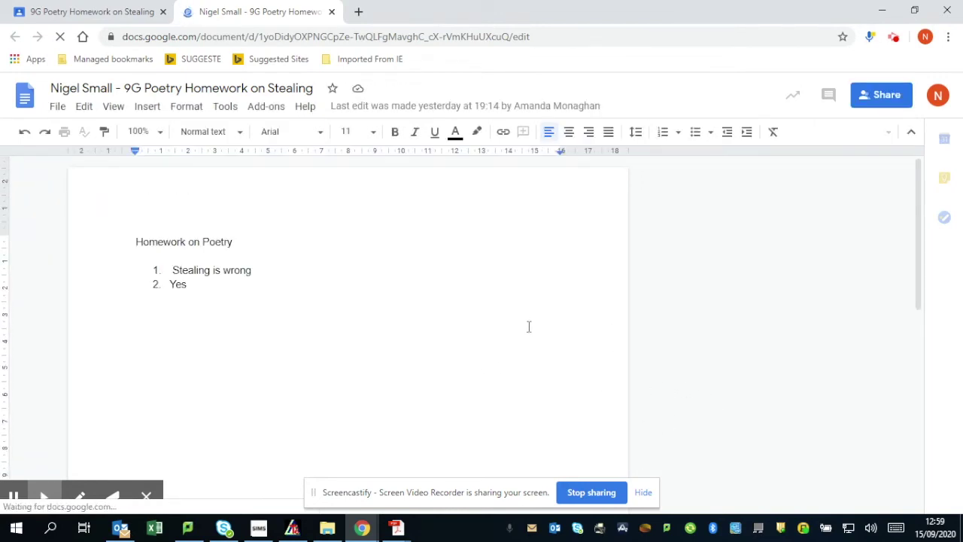
{"action": "scroll", "coordinate": [562, 335], "scroll_direction": "down", "scroll_amount": 3}
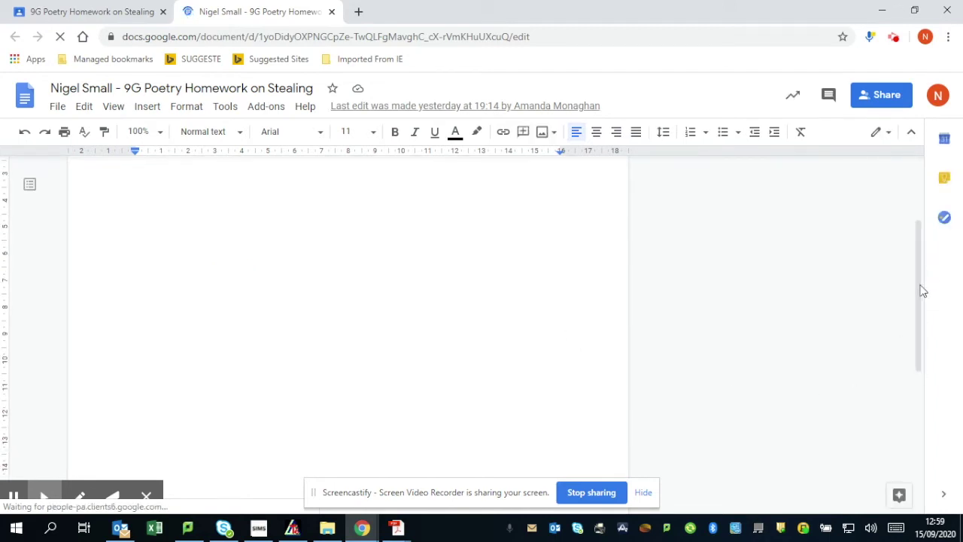
{"action": "left_click_drag", "start_coordinate": [922, 292], "coordinate": [921, 253]}
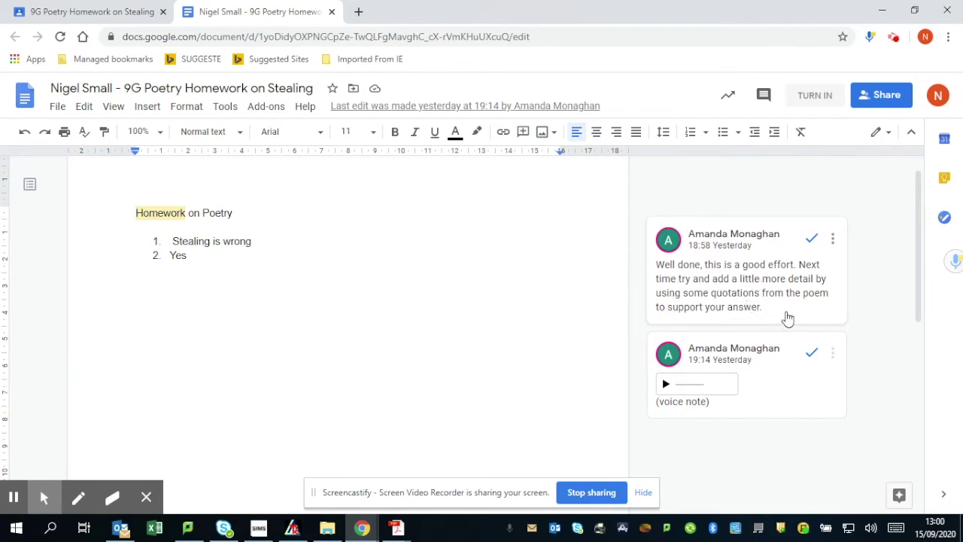
Step: Reply 'Thanks, I will use quotations next time.' to the teacher's comment
{"action": "left_click", "coordinate": [788, 317]}
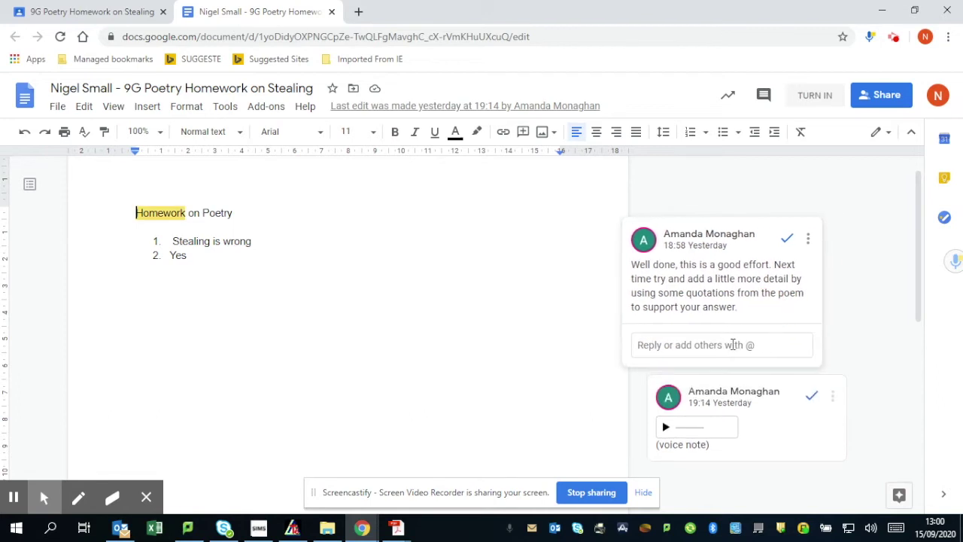
{"action": "left_click", "coordinate": [731, 345]}
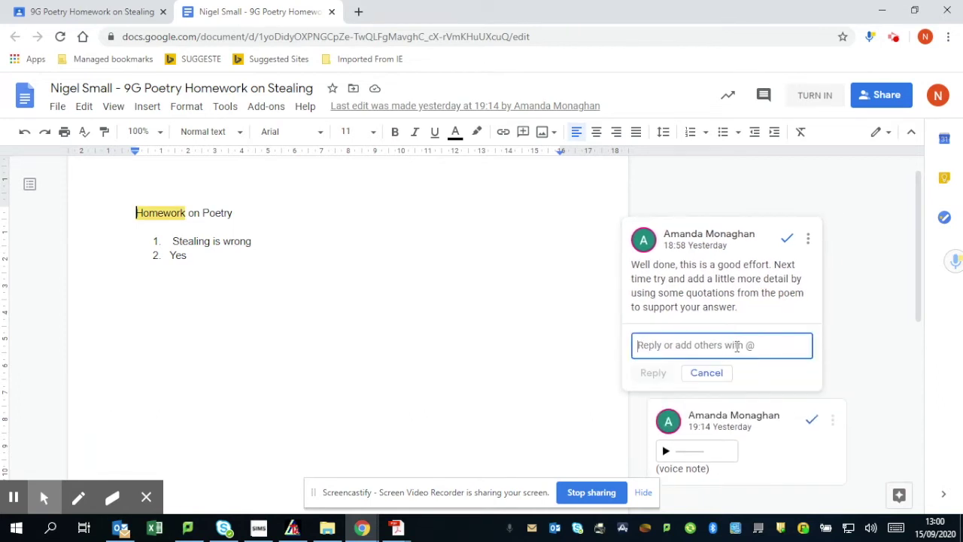
{"action": "type", "text": "Thanks, I"}
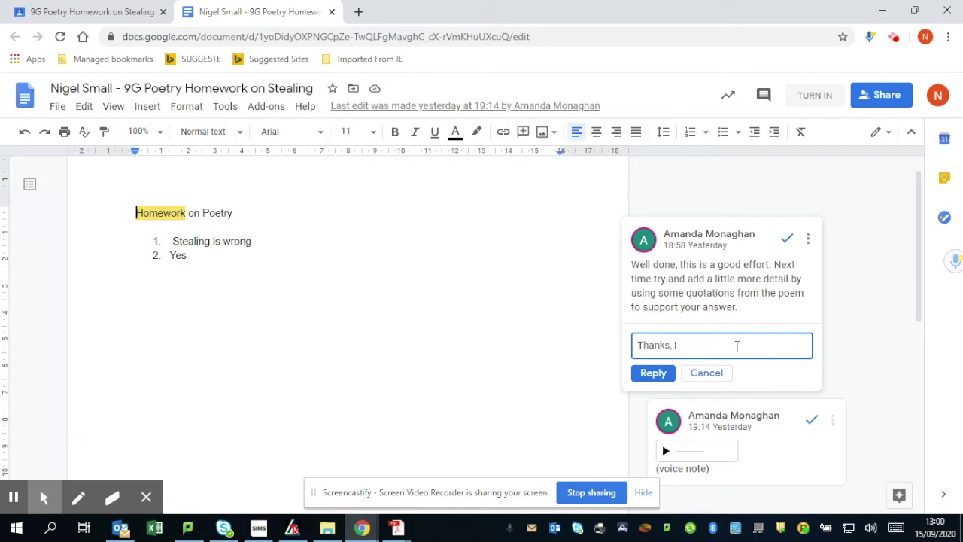
{"action": "type", "text": " will"}
{"action": "type", "text": "use quotations next time."}
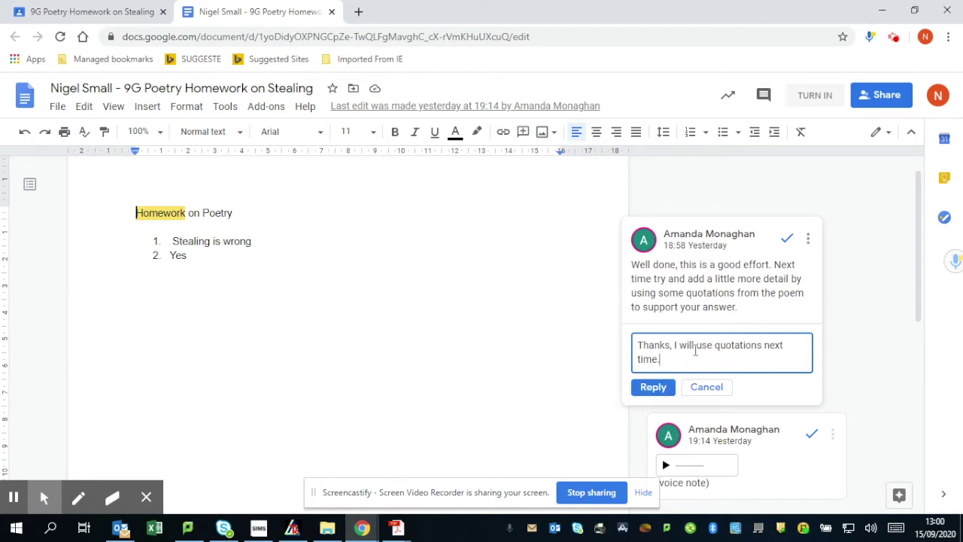
{"action": "left_click", "coordinate": [654, 387]}
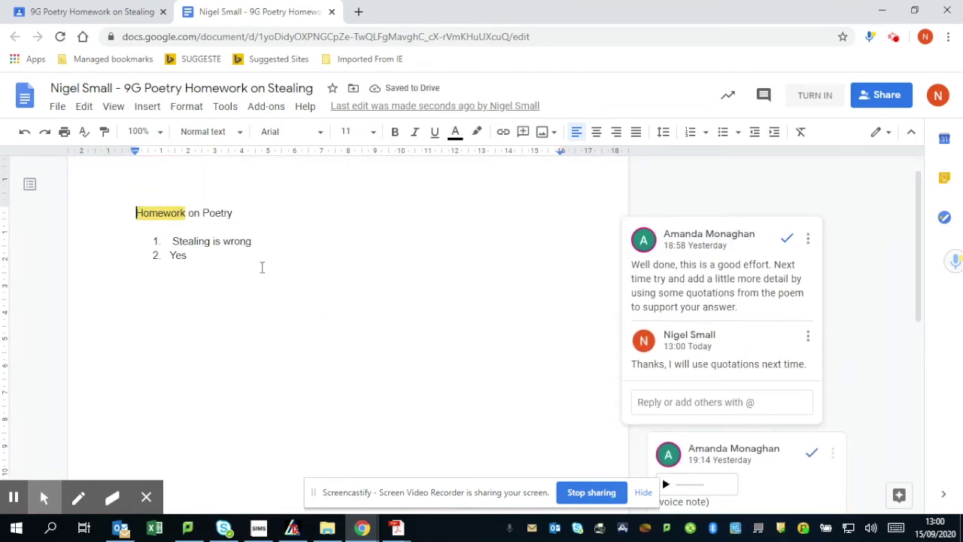
{"action": "scroll", "coordinate": [610, 353], "scroll_direction": "down", "scroll_amount": 2}
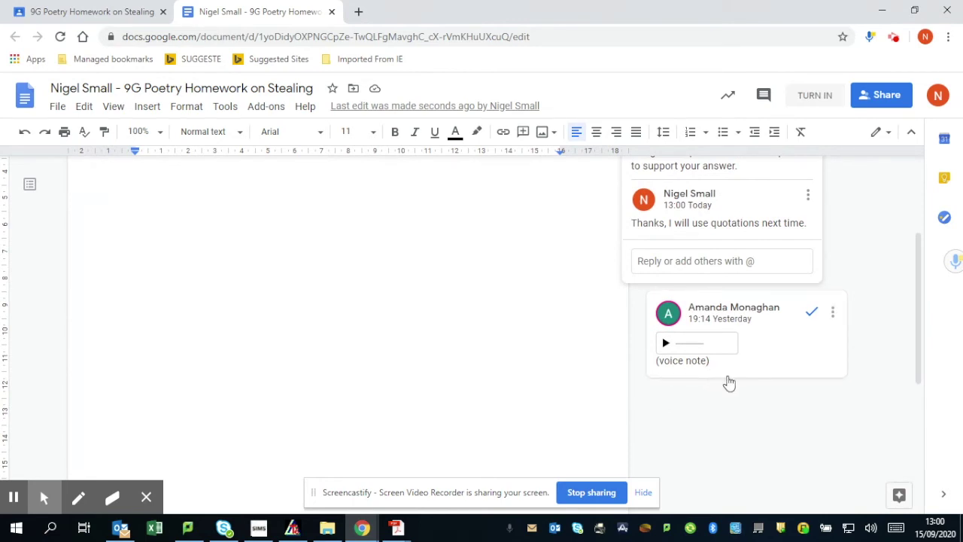
Step: Play and pause the teacher's voice note, then place the cursor on the line below 'Yes'
{"action": "left_click", "coordinate": [665, 344]}
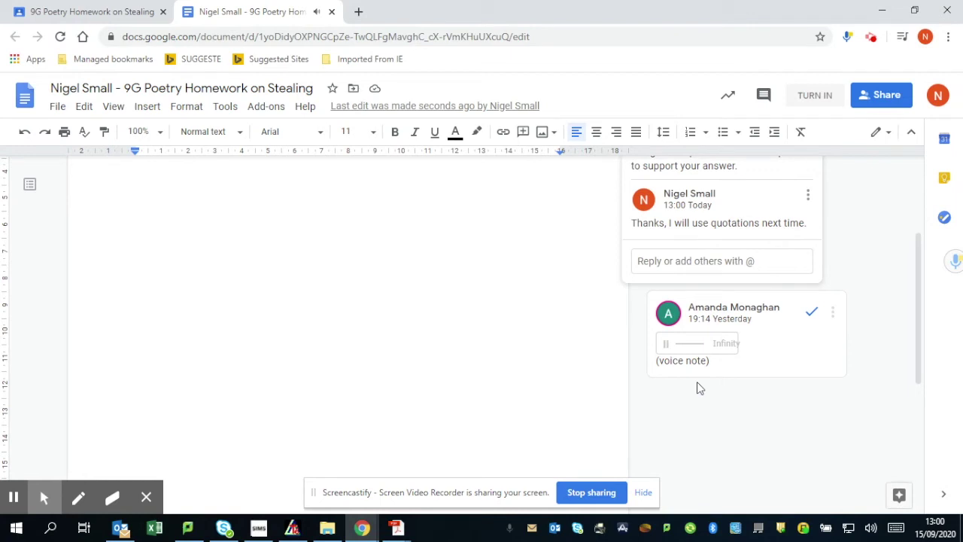
{"action": "left_click", "coordinate": [666, 345]}
{"action": "scroll", "coordinate": [766, 381], "scroll_direction": "up", "scroll_amount": 5}
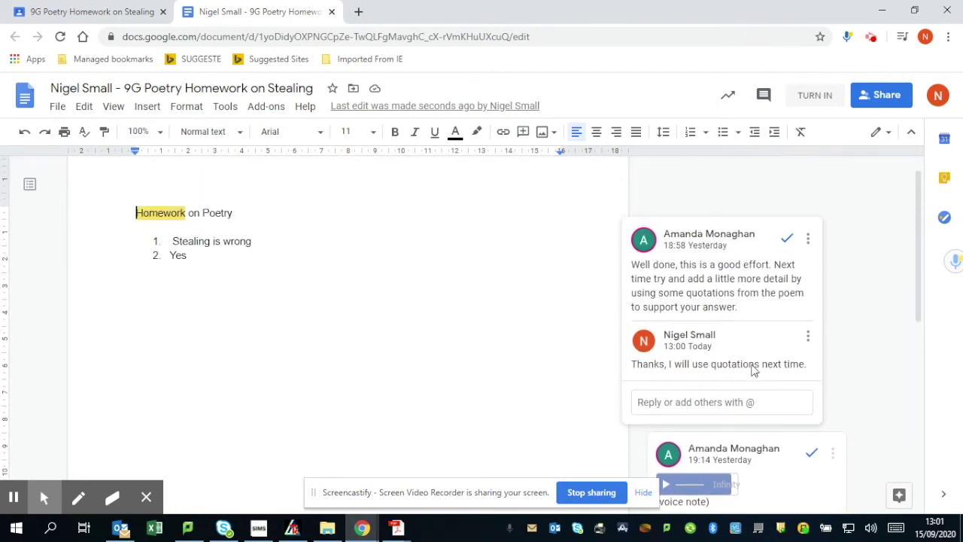
{"action": "scroll", "coordinate": [752, 374], "scroll_direction": "down", "scroll_amount": 1}
{"action": "scroll", "coordinate": [759, 366], "scroll_direction": "up", "scroll_amount": 1}
{"action": "left_click", "coordinate": [290, 290]}
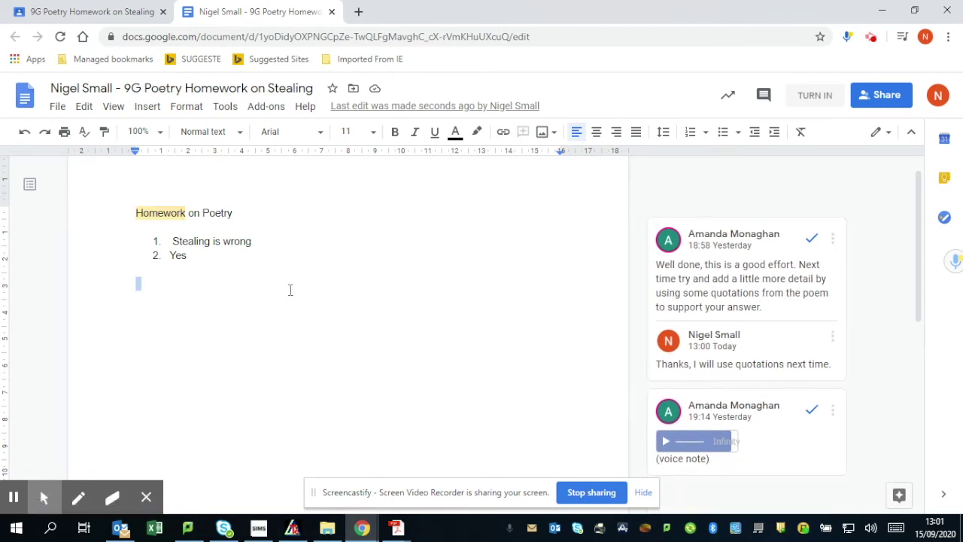
Step: Add list item 3 'Further work needed' after 'Yes' and close the document
{"action": "left_click", "coordinate": [331, 12]}
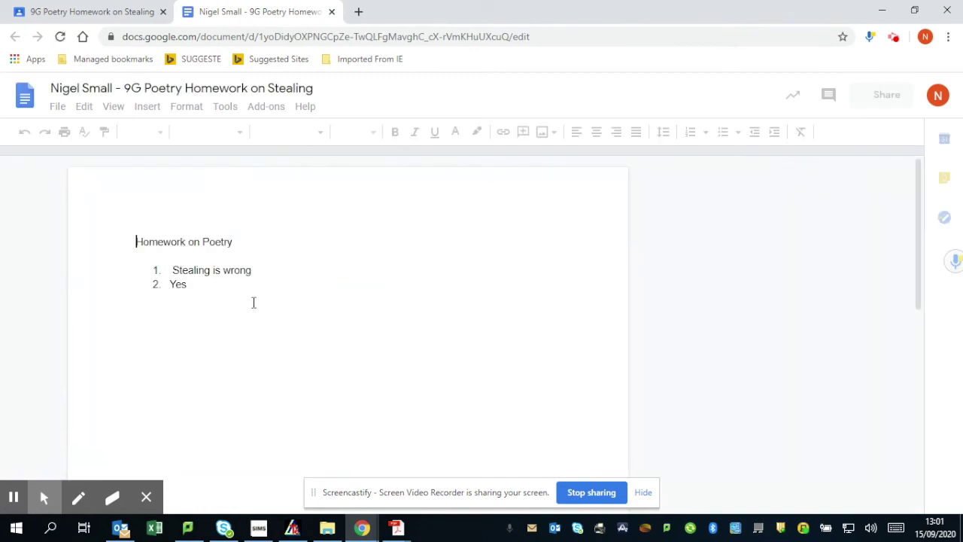
{"action": "left_click", "coordinate": [207, 285]}
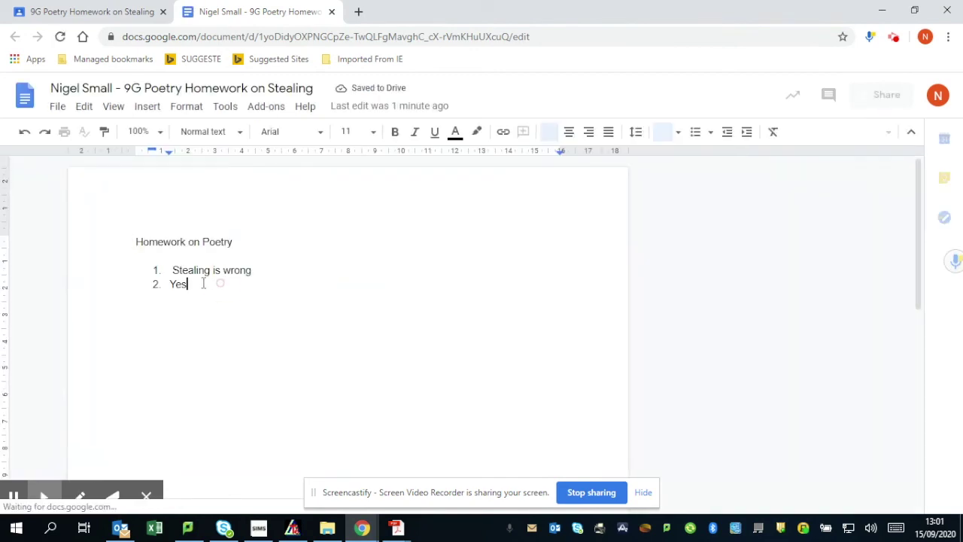
{"action": "key", "text": "Return"}
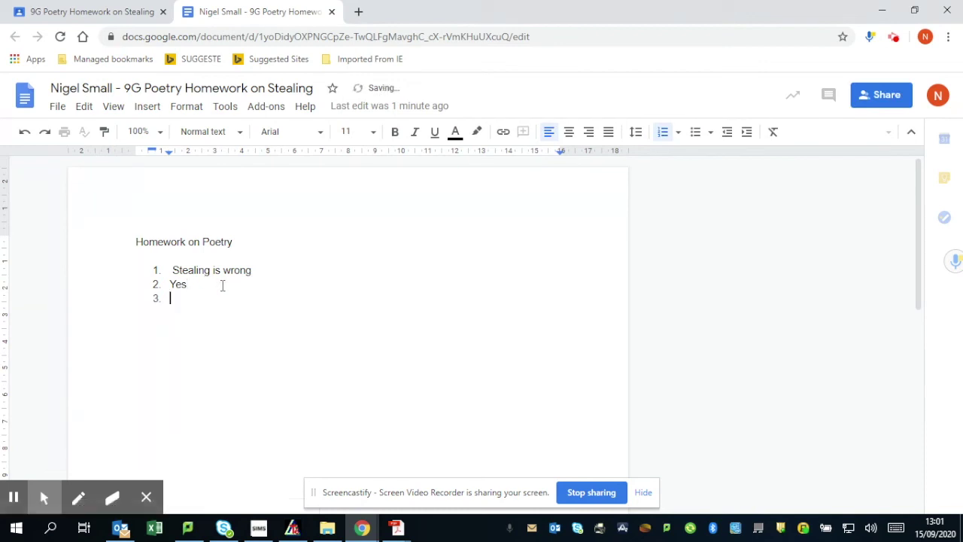
{"action": "type", "text": "3."}
{"action": "key", "text": "BackSpace"}
{"action": "key", "text": "BackSpace"}
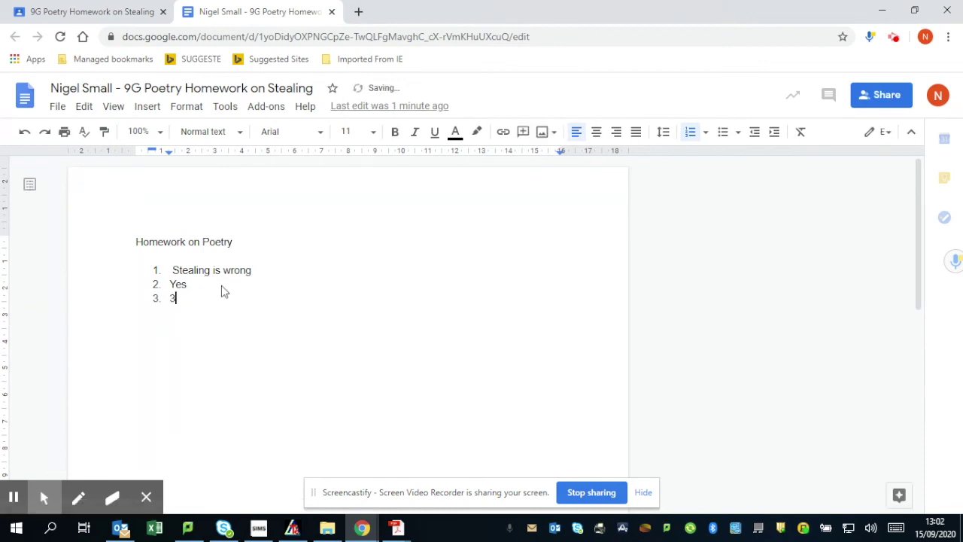
{"action": "key", "text": "BackSpace"}
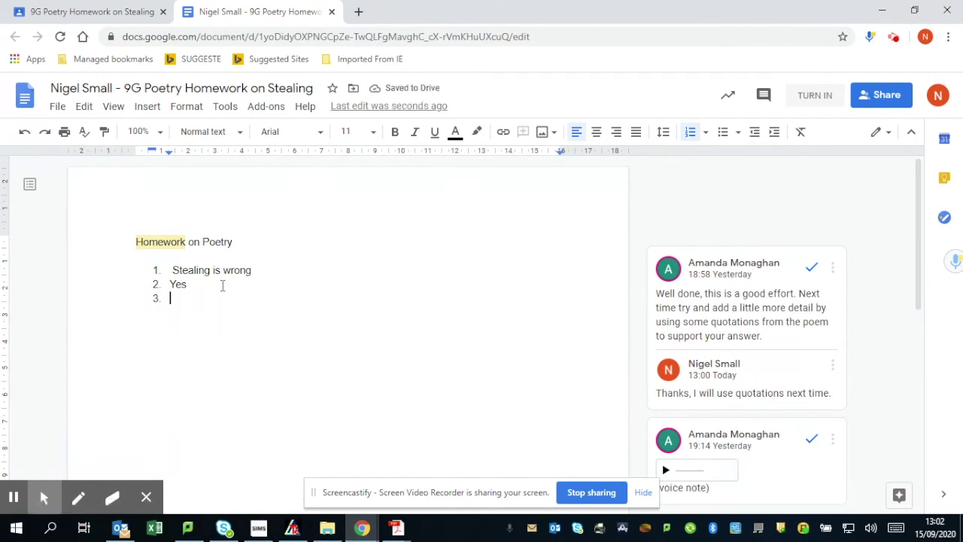
{"action": "type", "text": "Furt"}
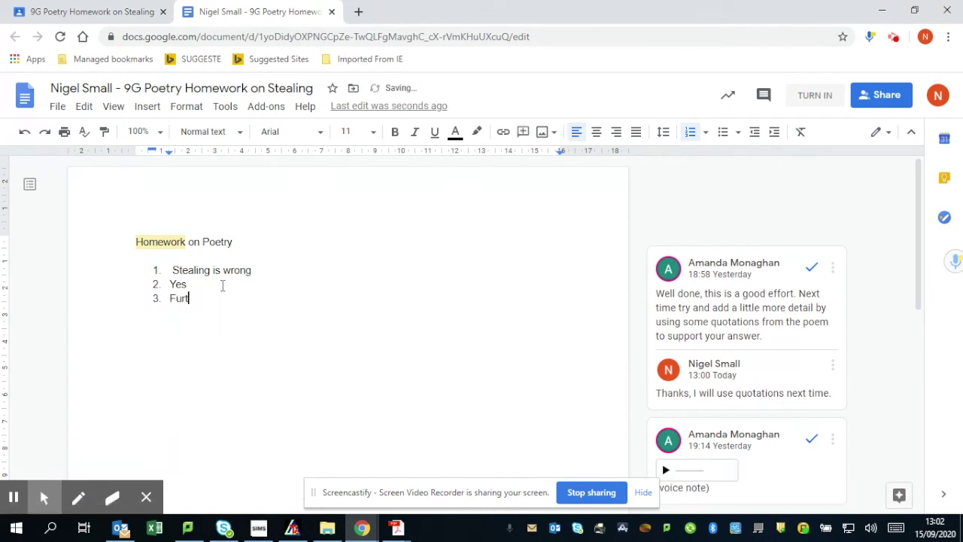
{"action": "type", "text": "her work needed"}
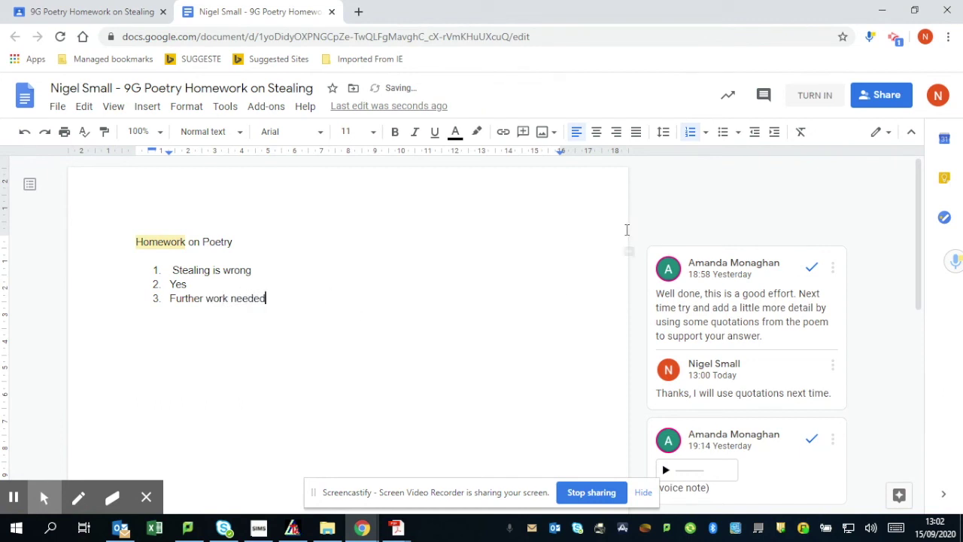
{"action": "left_click", "coordinate": [331, 12]}
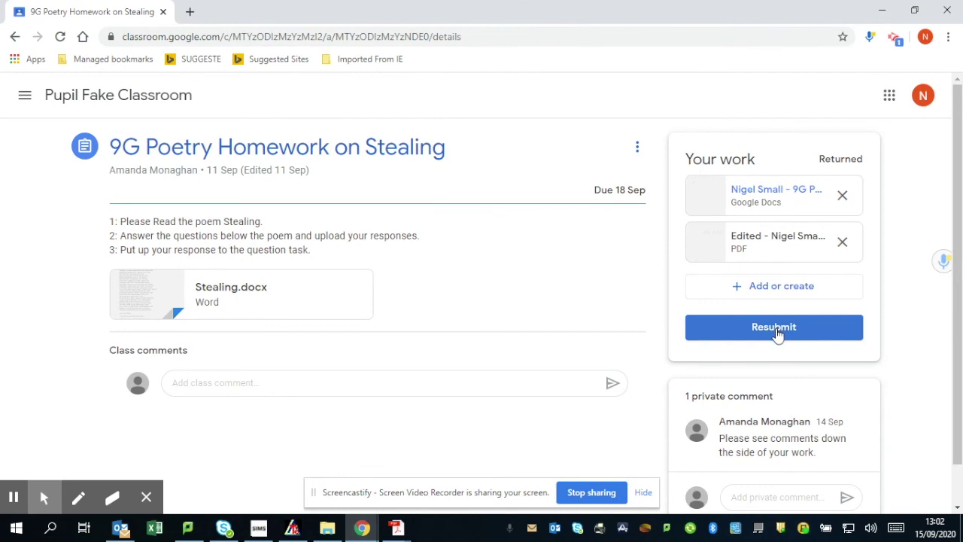
Step: Resubmit the homework, confirming Hand in for both attachments
{"action": "left_click", "coordinate": [778, 333]}
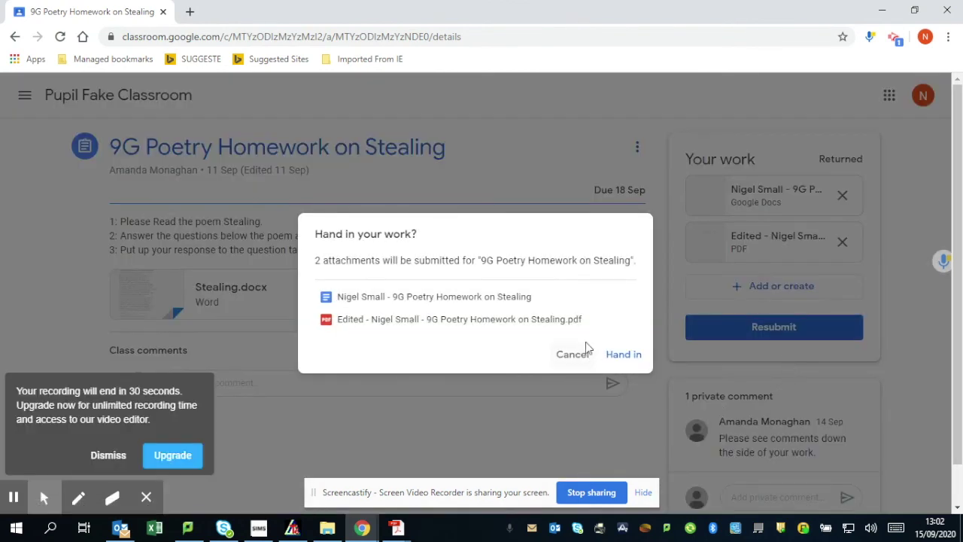
{"action": "left_click", "coordinate": [623, 359]}
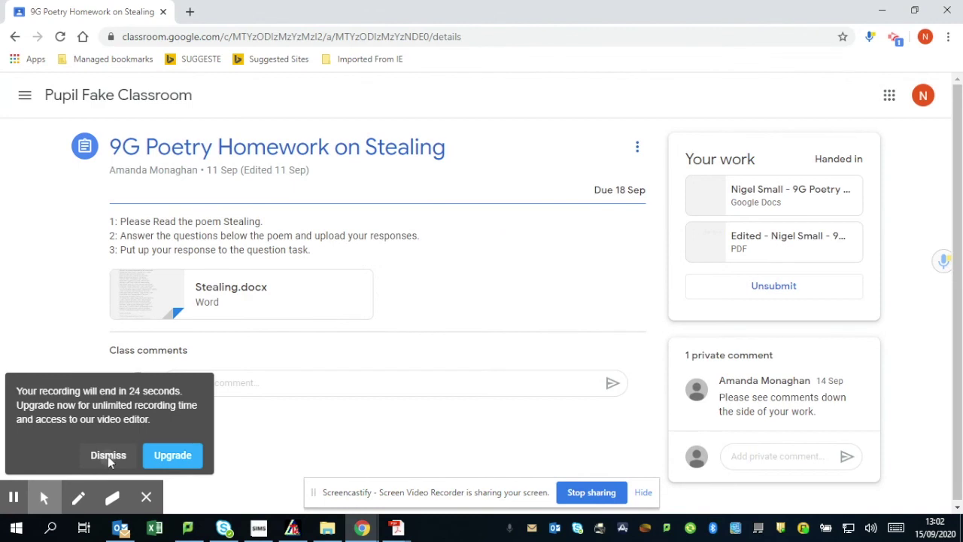
{"action": "left_click", "coordinate": [109, 455]}
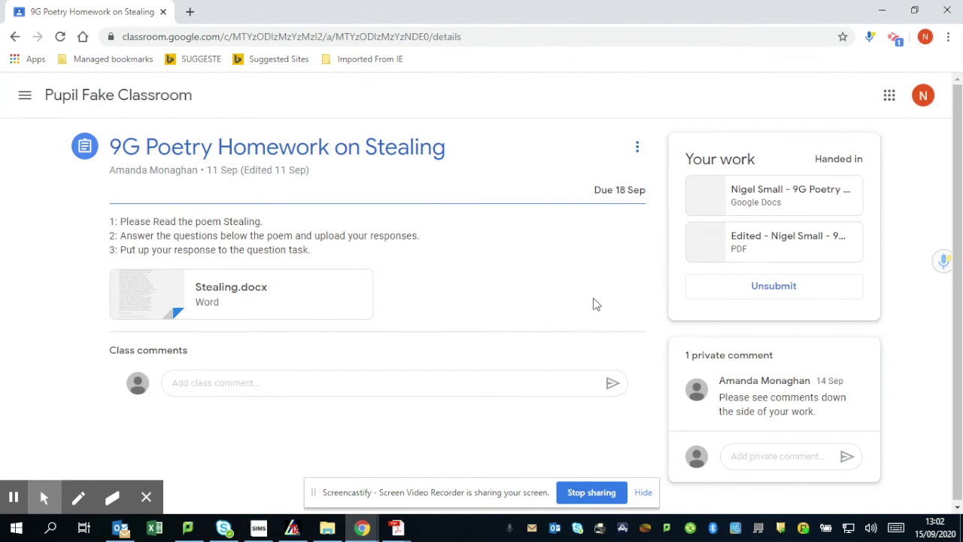